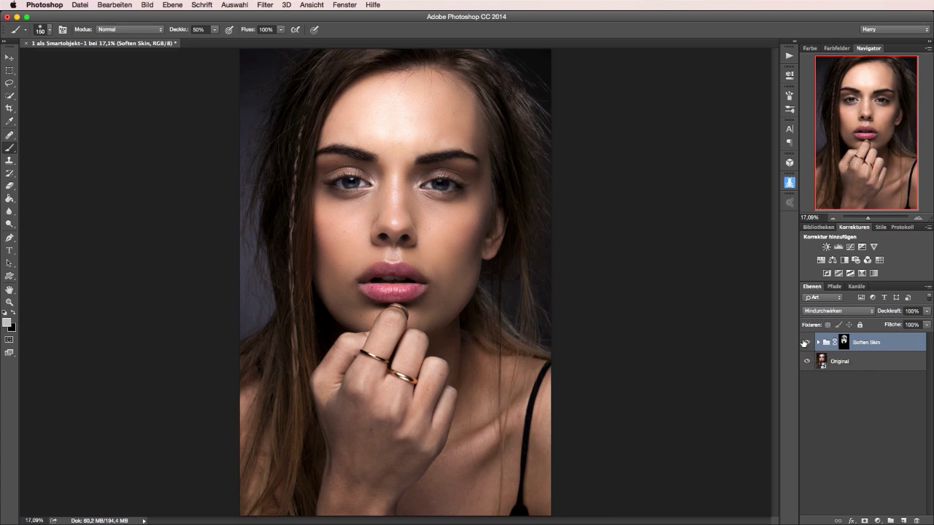
Toggle the Soften Skin group for a before/after look, then view the nose and lips at 100%.
click(806, 343)
click(807, 343)
click(806, 343)
click(806, 343)
key(super+1)
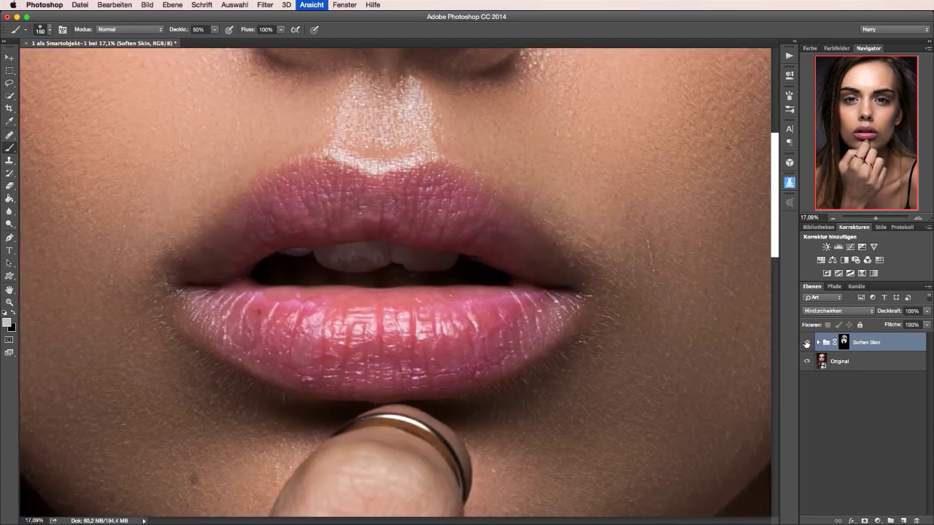
scroll(559, 285, up, 5)
mouse_move(542, 254)
mouse_down()
mouse_move(522, 346)
mouse_move(483, 222)
mouse_up()
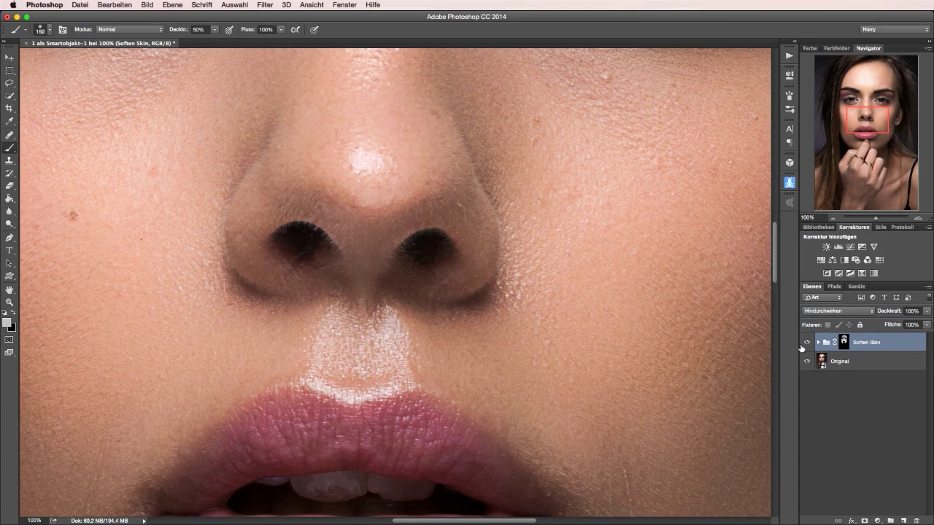
Compare raw and softened skin at 100% by toggling the Soften Skin group repeatedly.
click(804, 344)
click(805, 344)
click(805, 344)
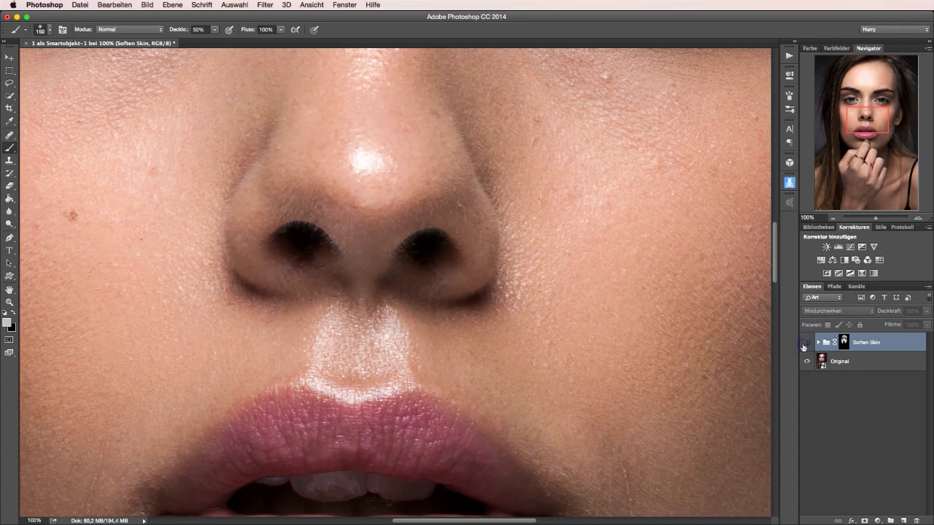
click(805, 344)
click(806, 343)
click(805, 343)
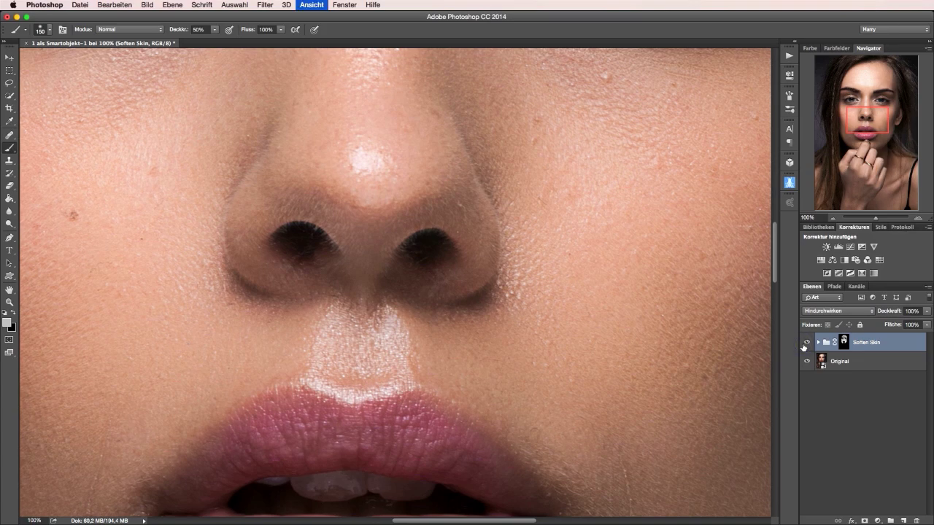
Fit the portrait to screen, hide the Soften Skin group and select the Original layer.
key(ctrl+0)
click(805, 344)
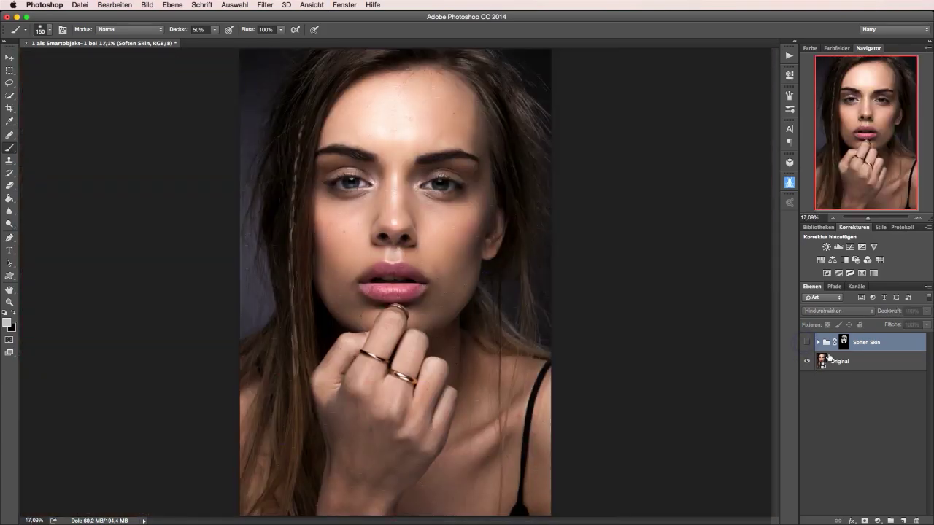
click(824, 365)
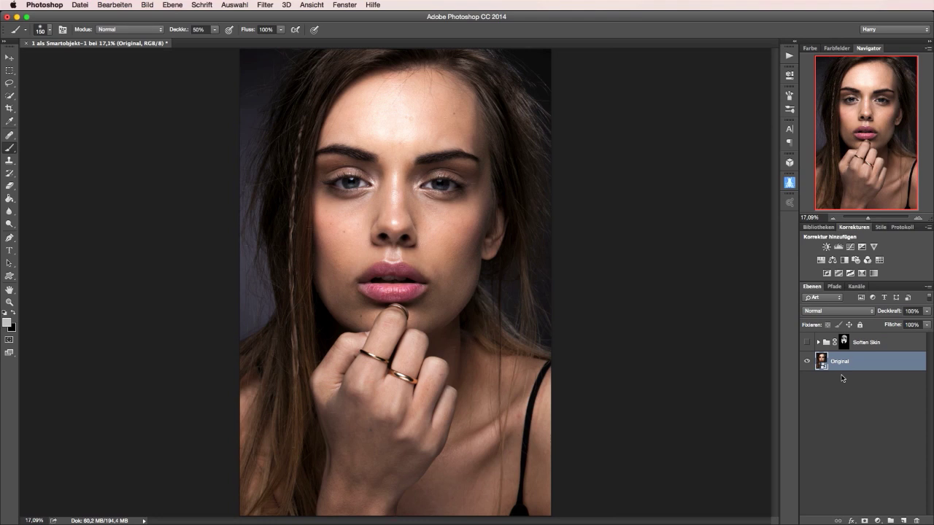
Duplicate the Original layer into Original Kopie 2, dismissing its layer menu unused.
key(super+j)
key(super+j)
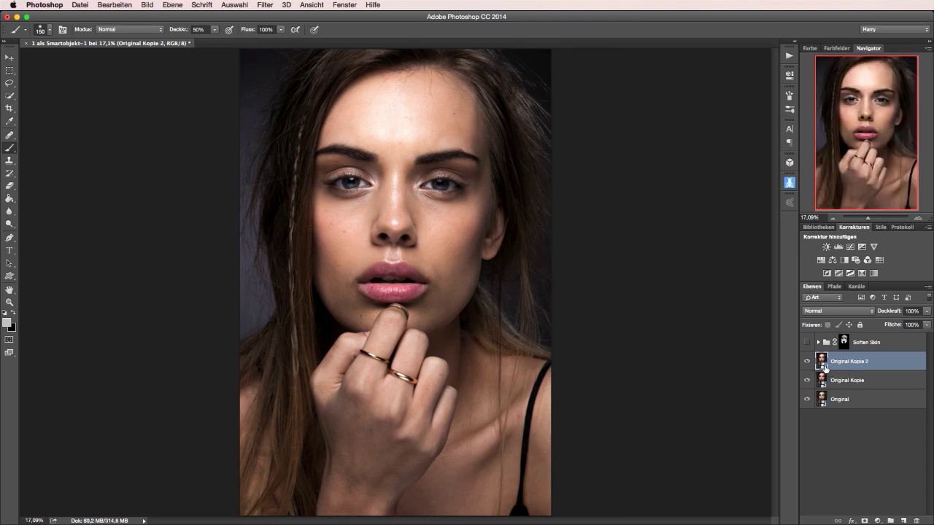
right_click(874, 363)
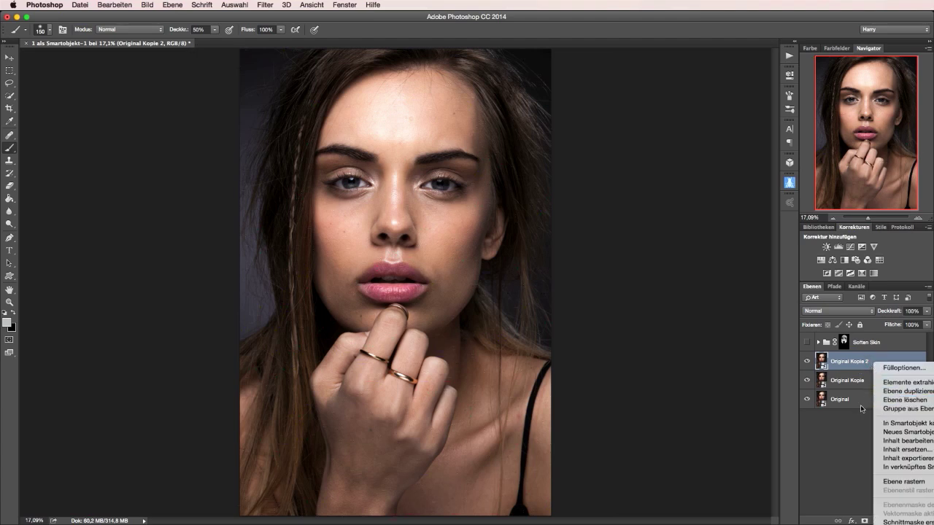
click(831, 430)
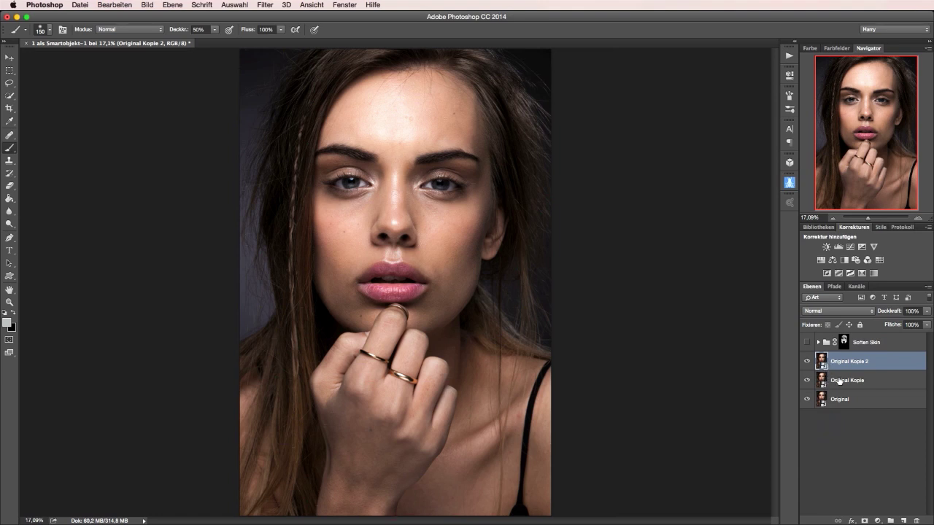
Rename Original Kopie to 'haut weich' and Original Kopie 2 to 'details', then select haut weich.
click(839, 381)
double_click(840, 381)
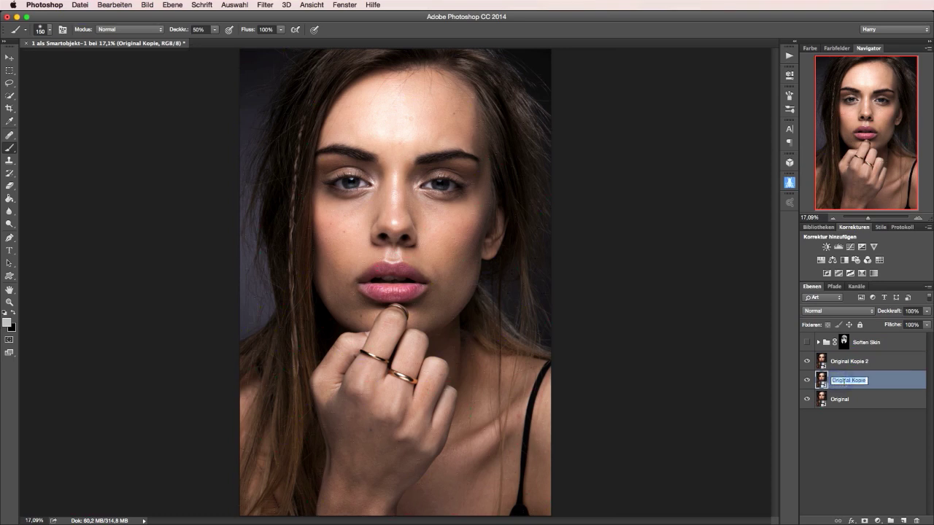
text(hire)
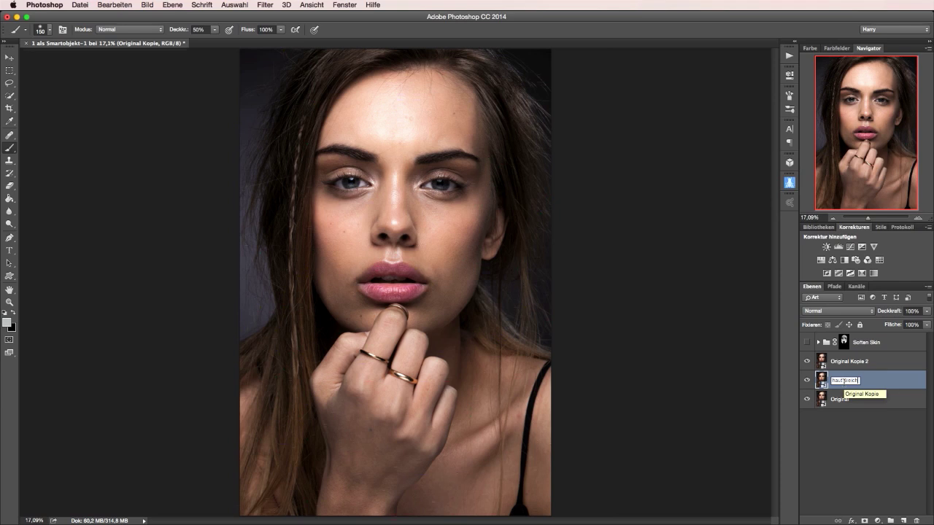
key(Return)
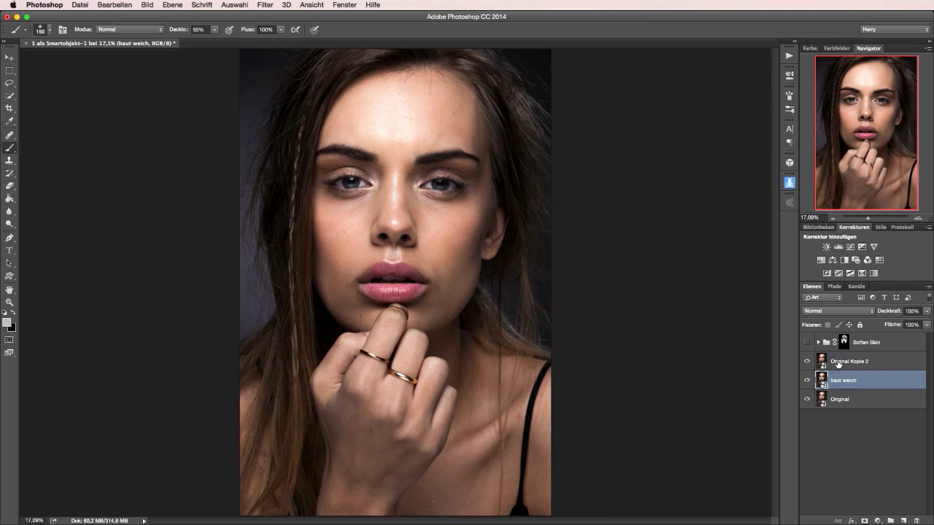
click(838, 363)
double_click(839, 362)
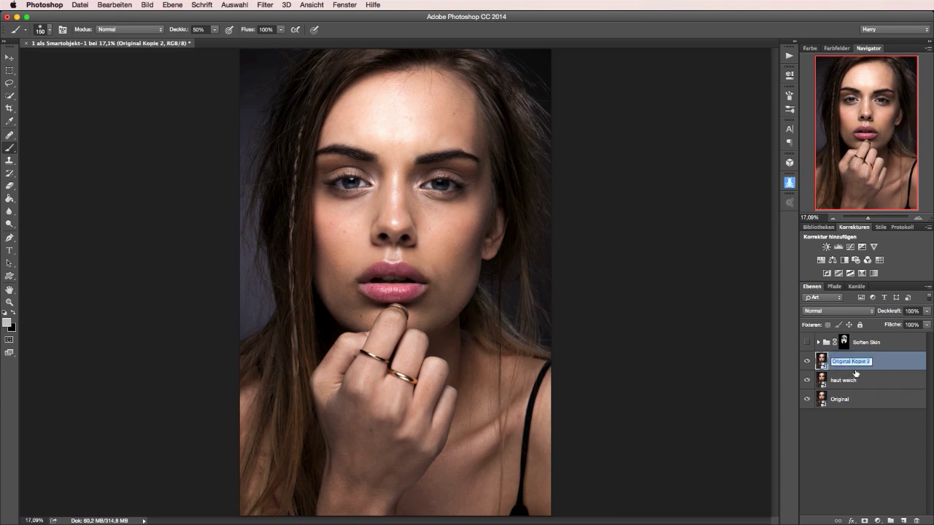
text(details)
key(Return)
click(850, 387)
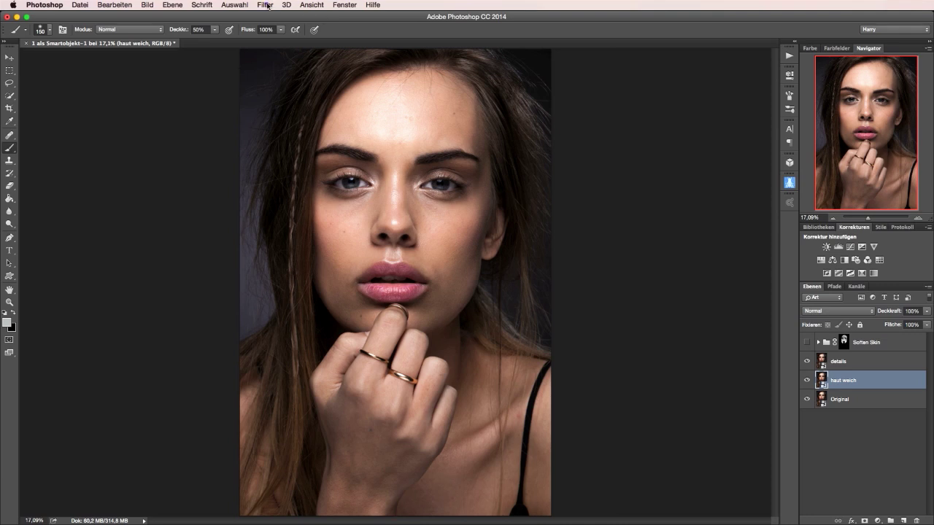
Preview the Matter machen blur, cancel it, and hide the details layer.
click(266, 5)
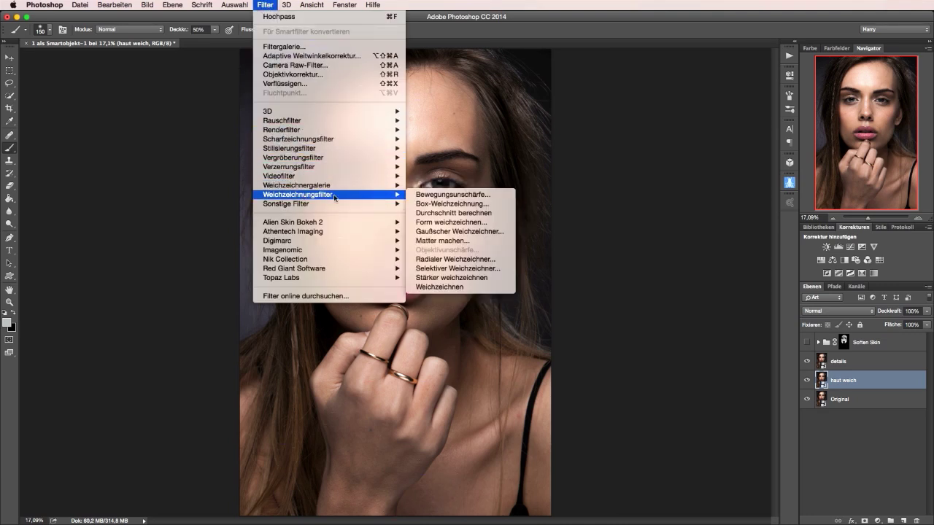
click(436, 240)
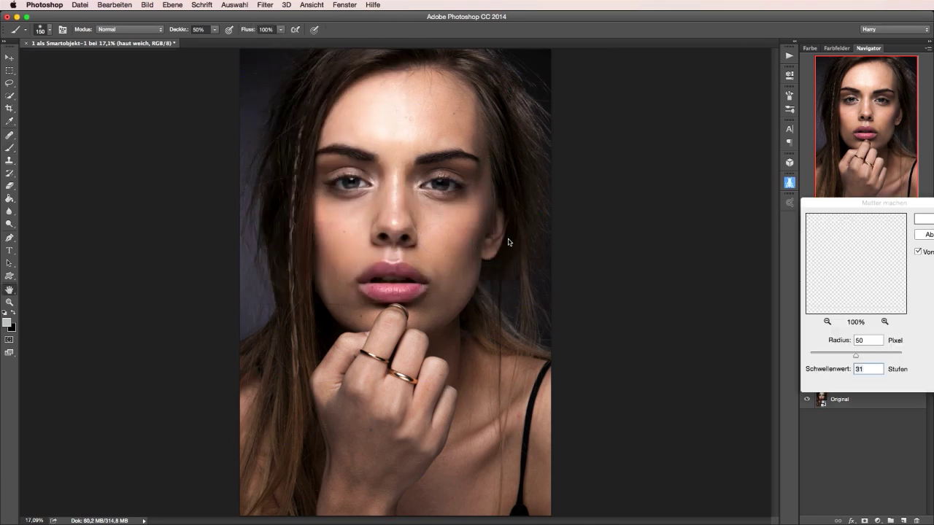
drag(879, 206, 696, 135)
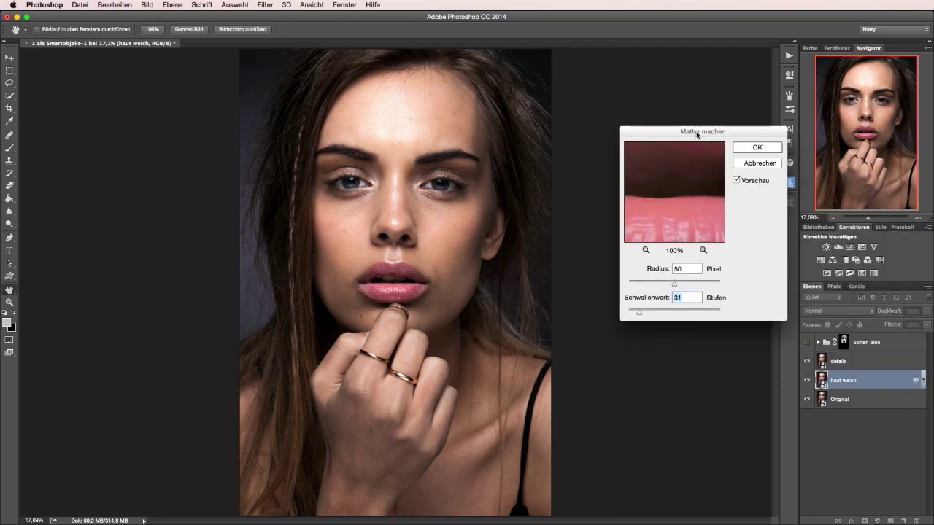
click(746, 165)
key(b)
click(806, 361)
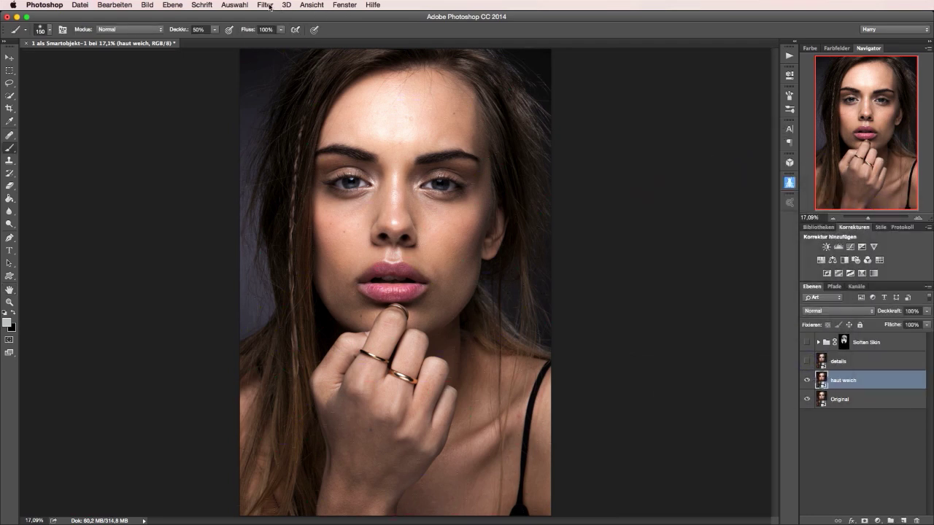
Apply Matter machen to haut weich with Radius 50 and Schwellenwert 31.
click(267, 5)
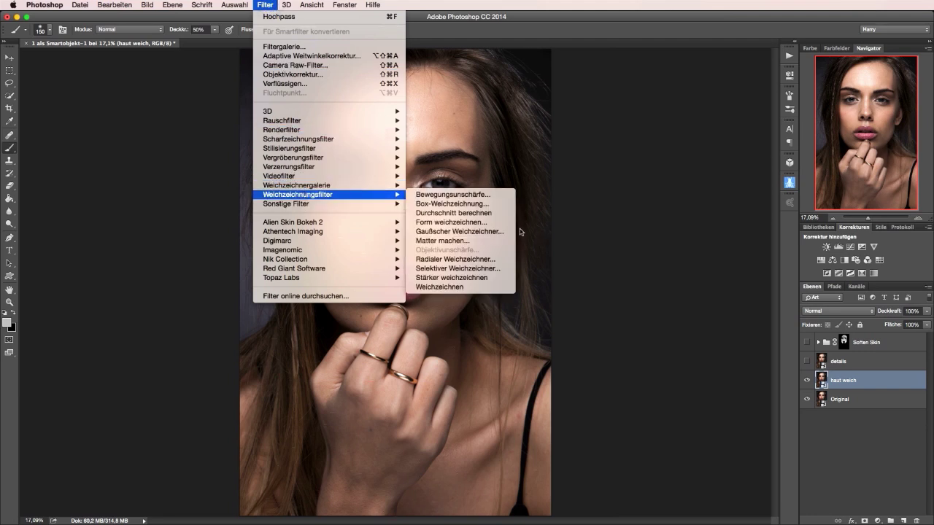
click(442, 241)
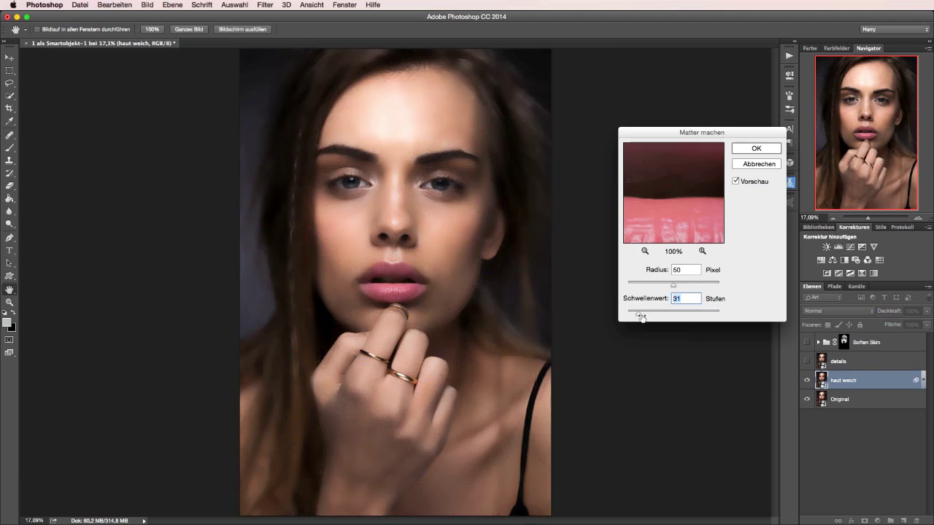
drag(639, 314, 720, 314)
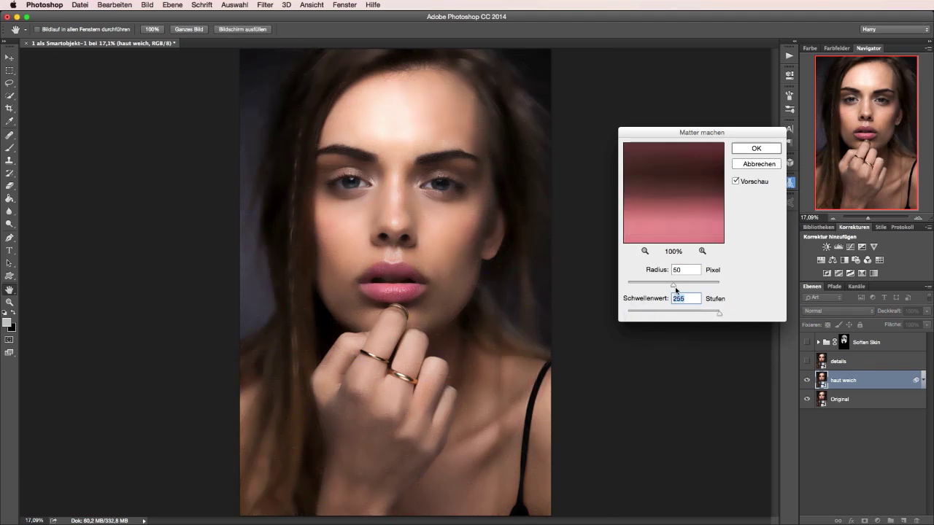
drag(674, 288, 720, 285)
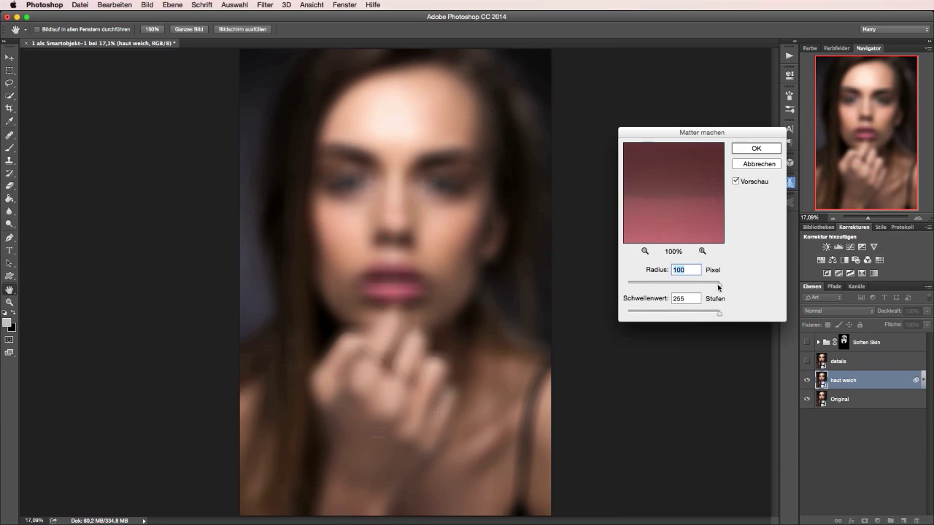
mouse_move(719, 285)
mouse_down()
mouse_move(692, 285)
mouse_move(687, 312)
mouse_up()
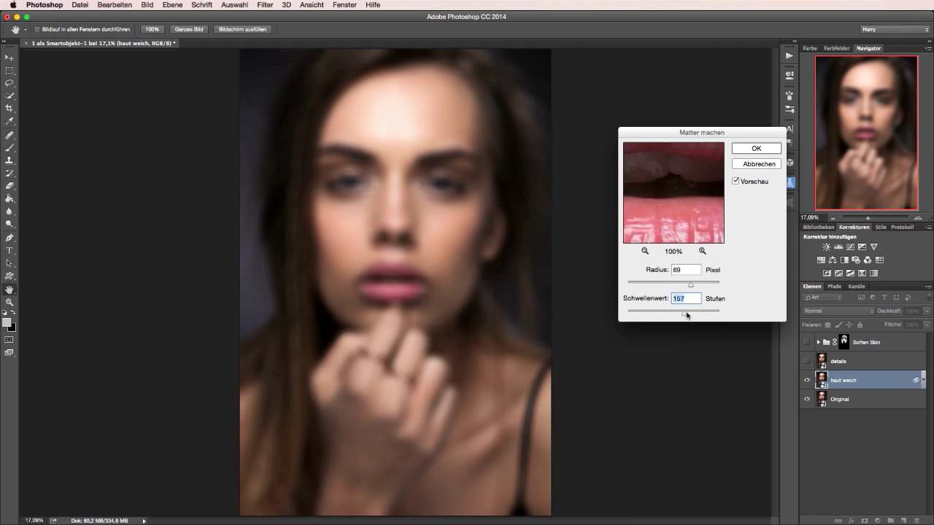
drag(665, 312, 648, 312)
drag(645, 316, 644, 316)
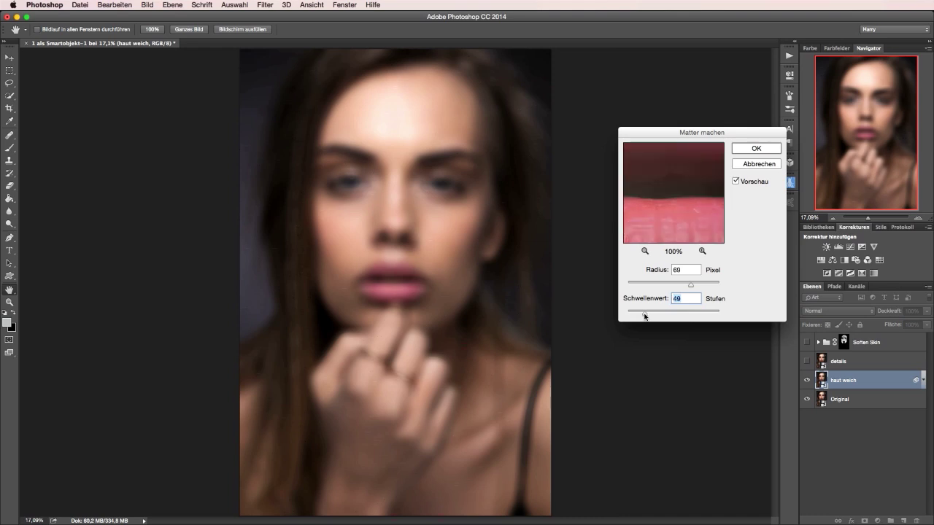
drag(644, 316, 642, 316)
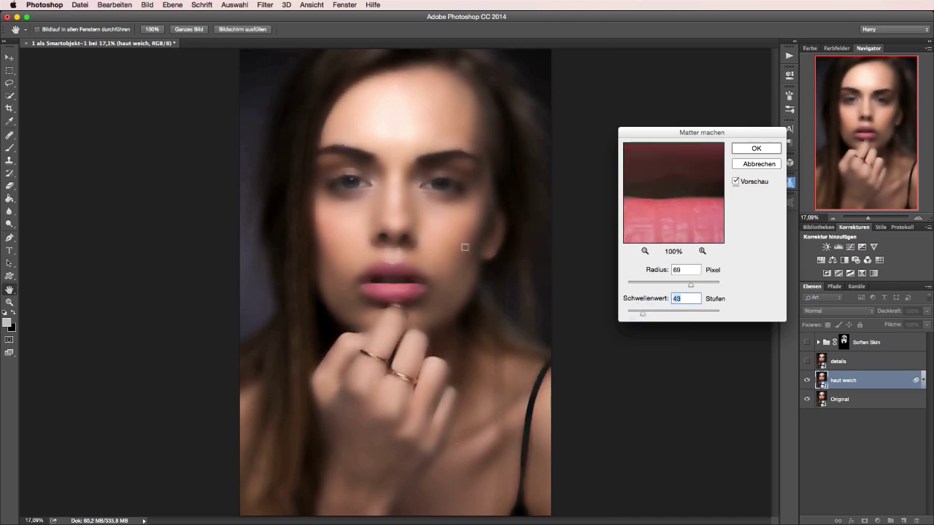
drag(640, 316, 635, 316)
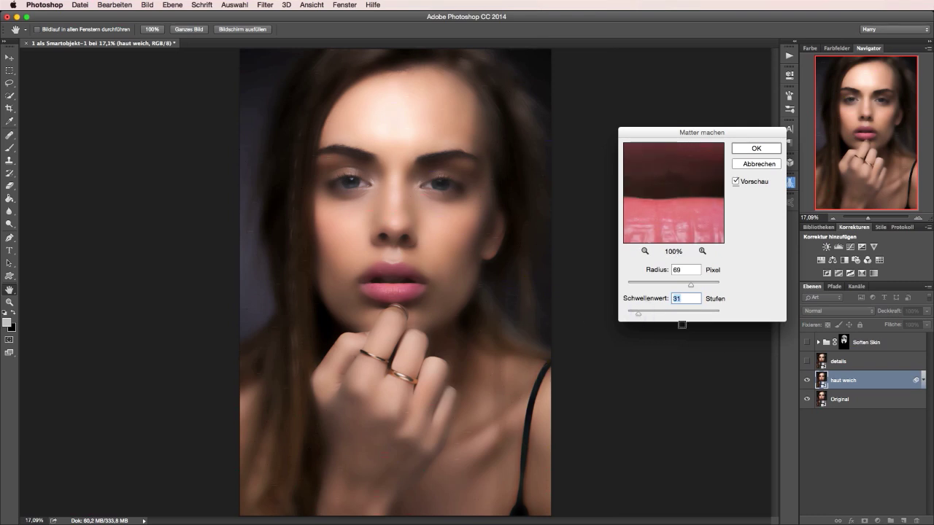
drag(691, 283, 673, 285)
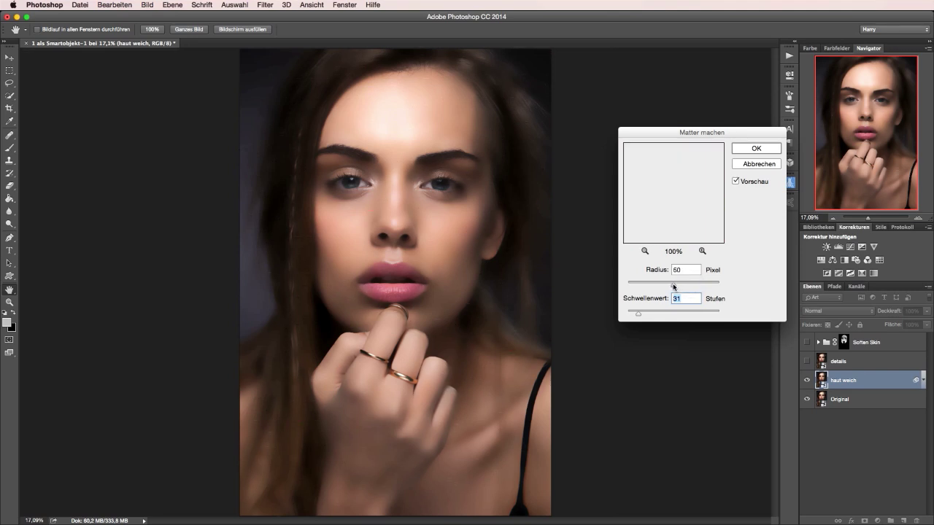
drag(673, 285, 673, 284)
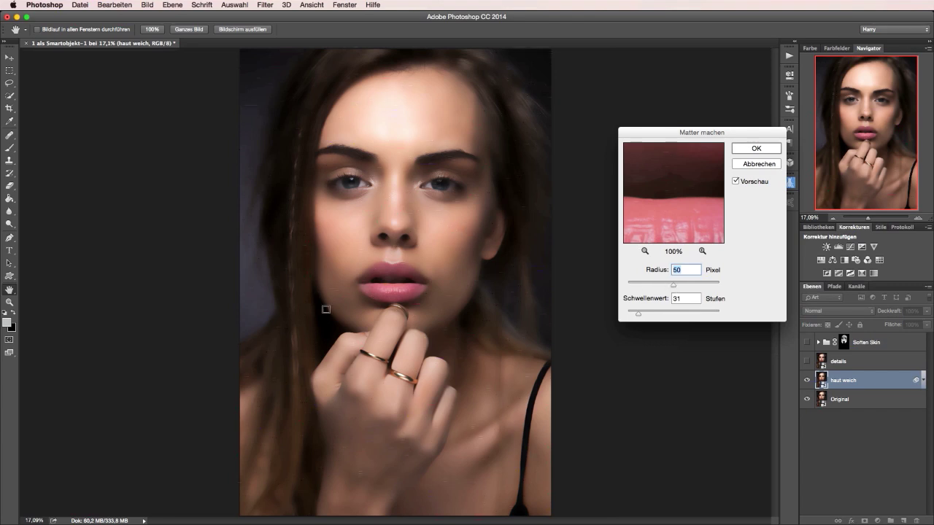
click(758, 148)
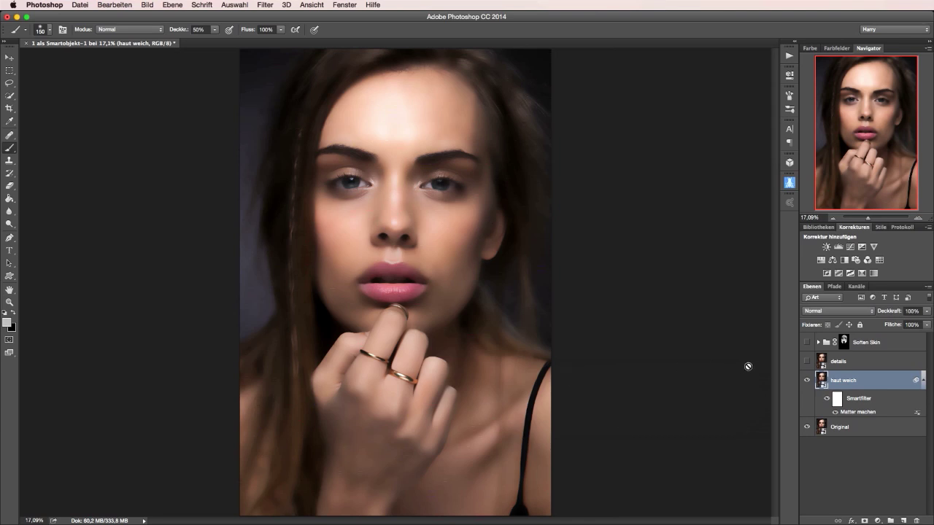
Show and select details, then apply a Hochpass filter with radius 9,7 pixels.
click(835, 362)
click(807, 361)
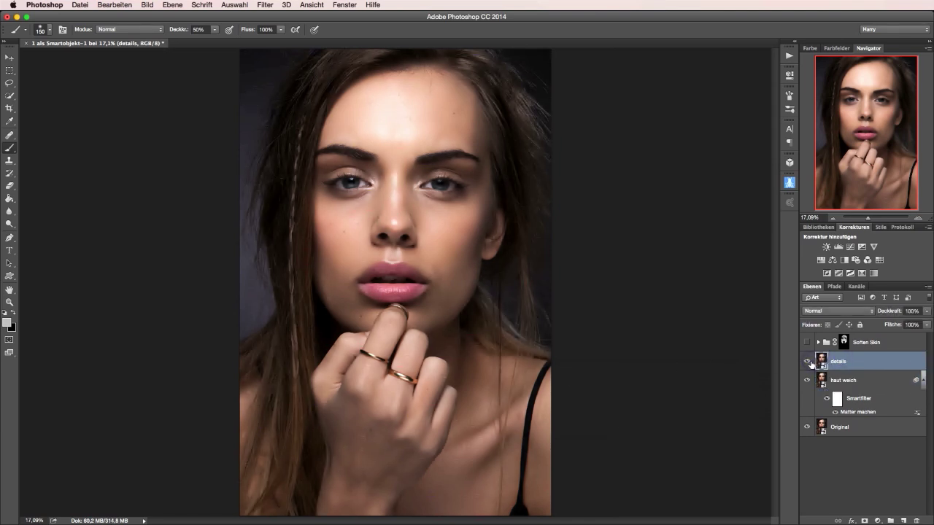
click(266, 6)
mouse_move(284, 203)
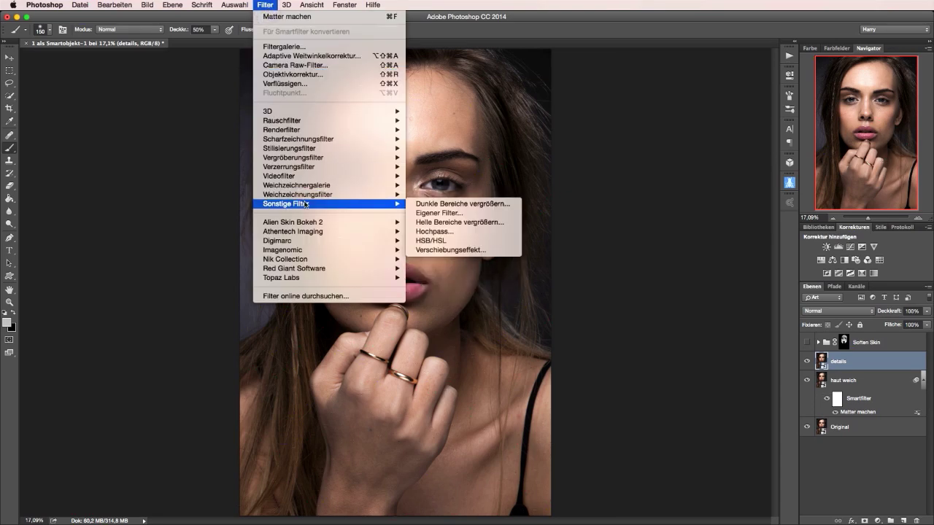
click(444, 231)
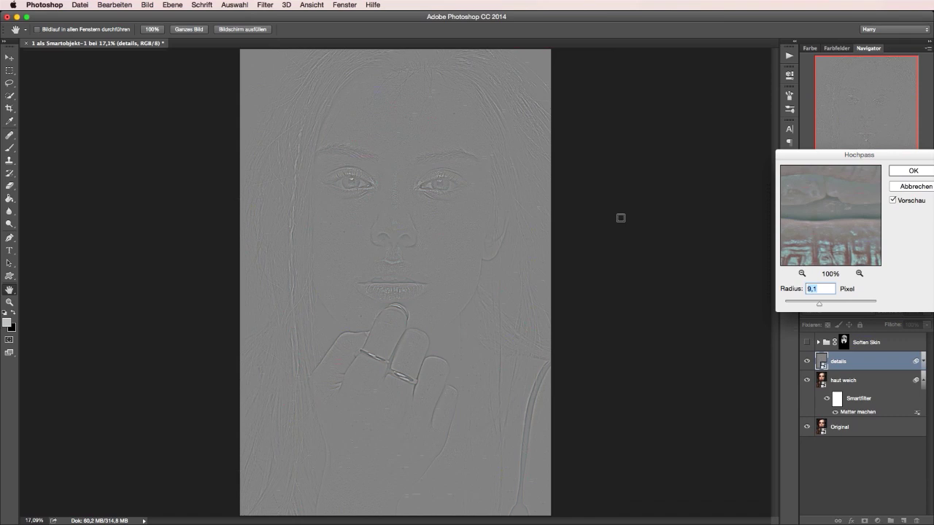
drag(818, 310, 779, 311)
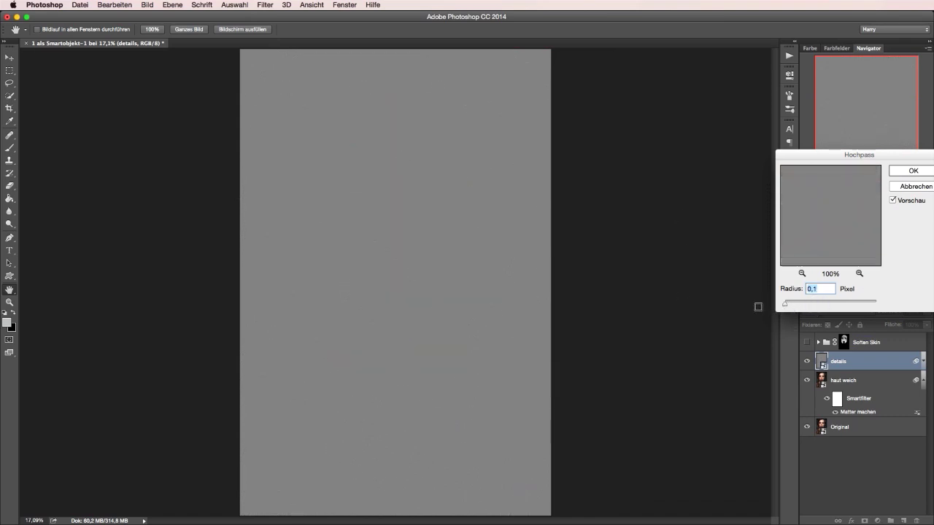
drag(785, 306, 811, 308)
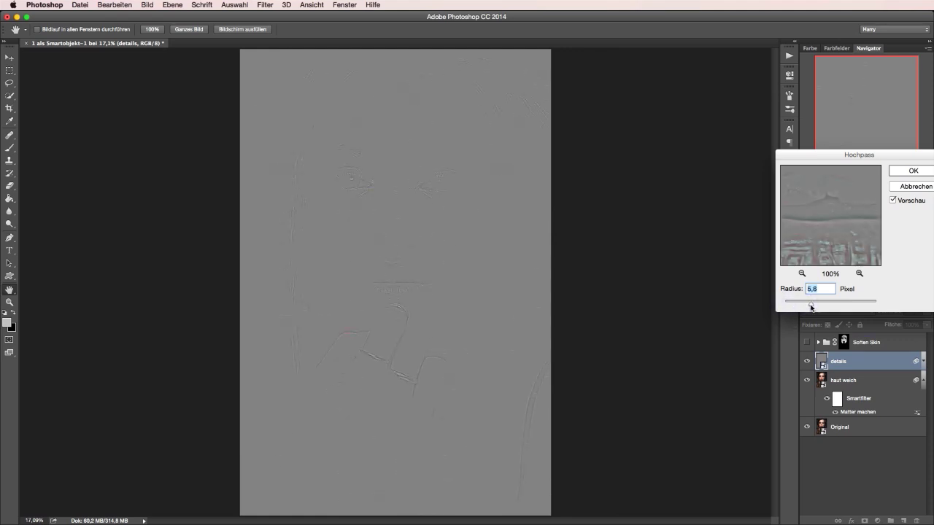
drag(812, 306, 818, 308)
drag(818, 308, 821, 307)
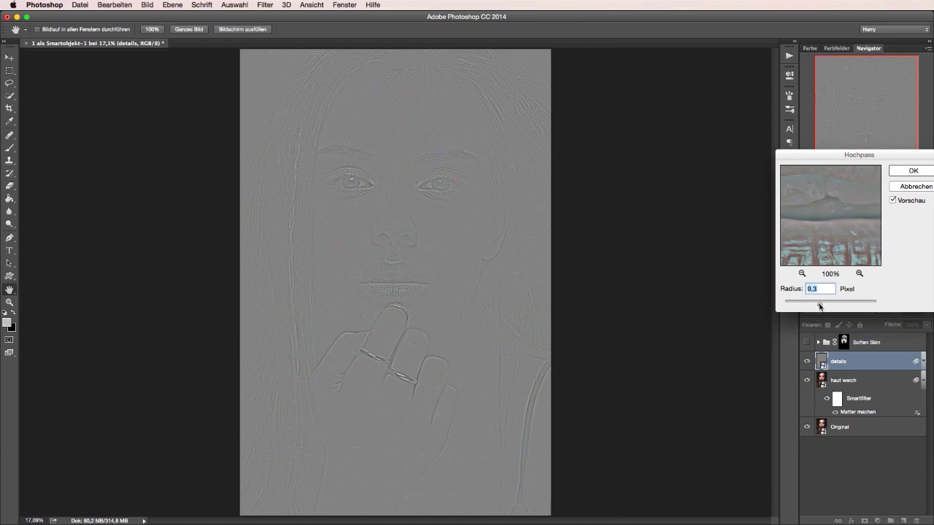
drag(820, 307, 822, 308)
click(898, 172)
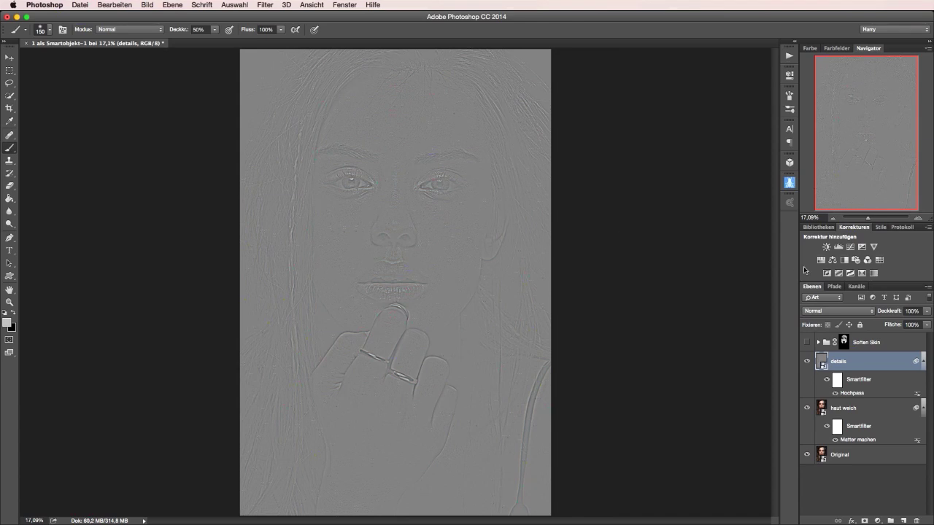
Set details to Hartes Licht, collapse the smart filter lists, and select haut weich alongside it.
click(822, 315)
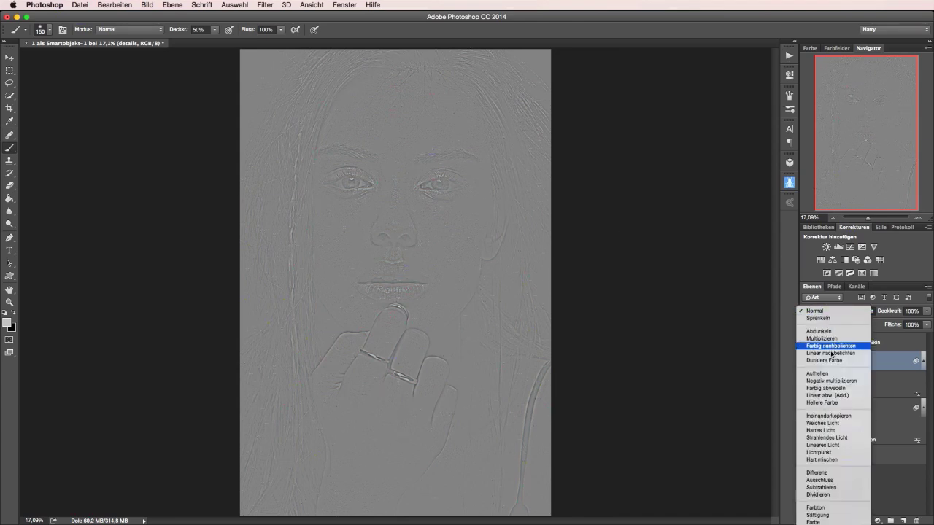
click(814, 430)
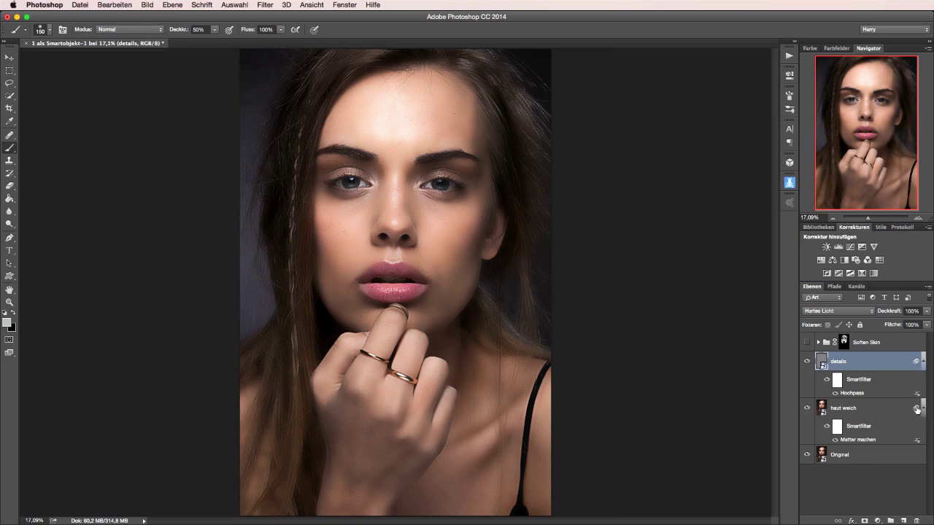
click(923, 406)
click(923, 360)
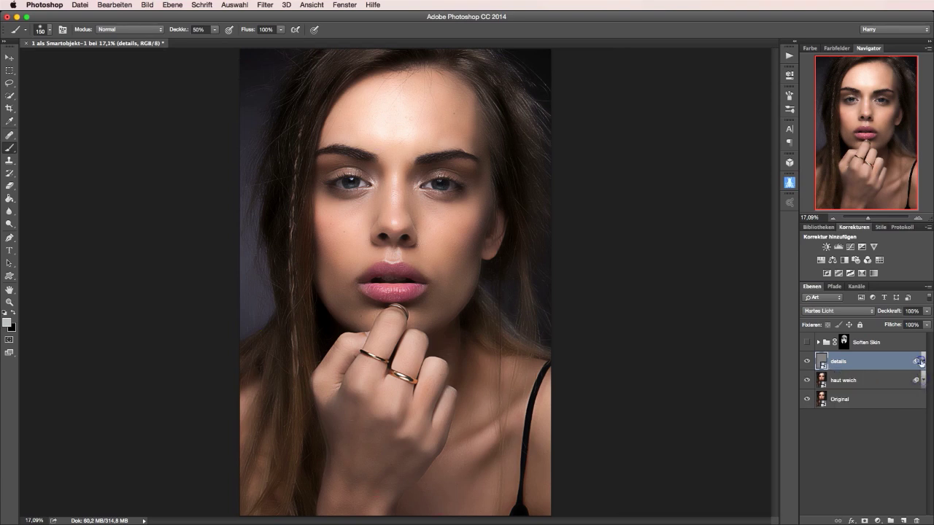
shift+click(865, 381)
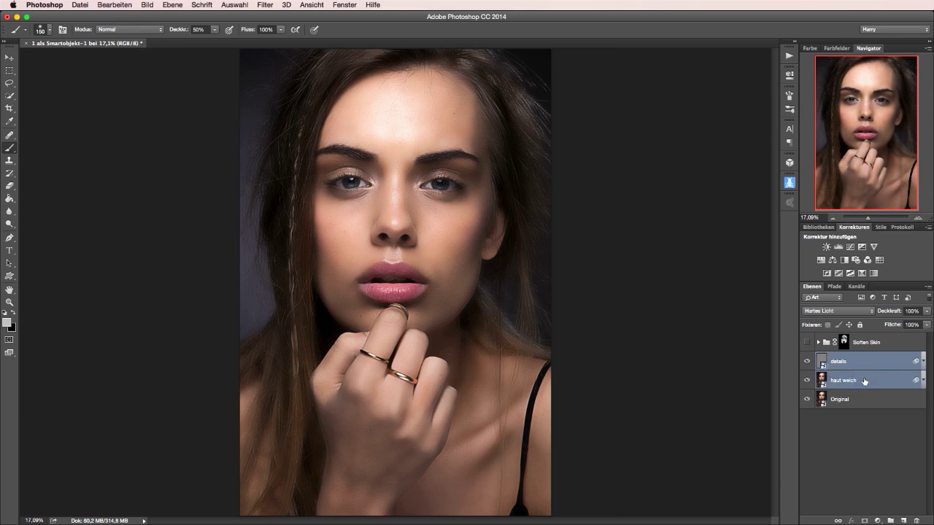
Group details and haut weich into a folder named 'weiche haut'.
key(ctrl+g)
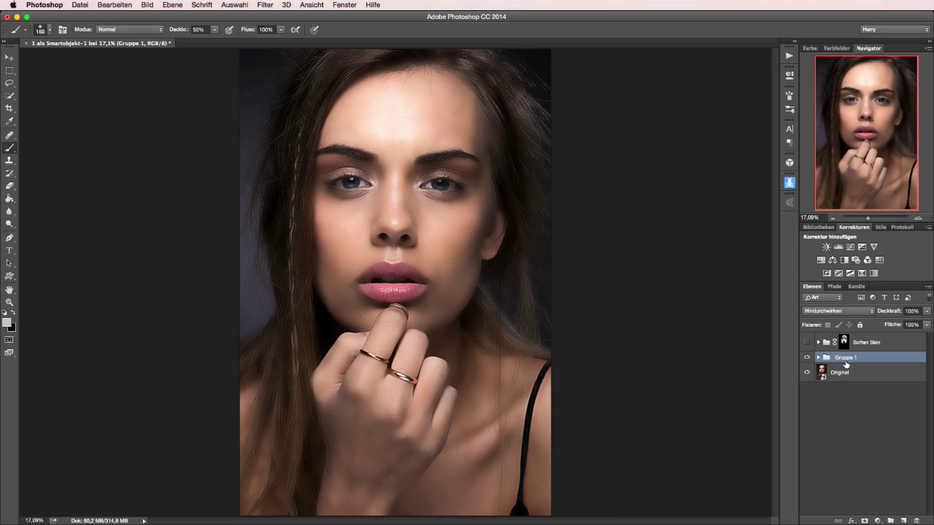
double_click(844, 358)
text(weiche haut)
key(Return)
Add a black layer mask to the weiche haut group, checking its contents.
click(865, 520)
alt+click(865, 521)
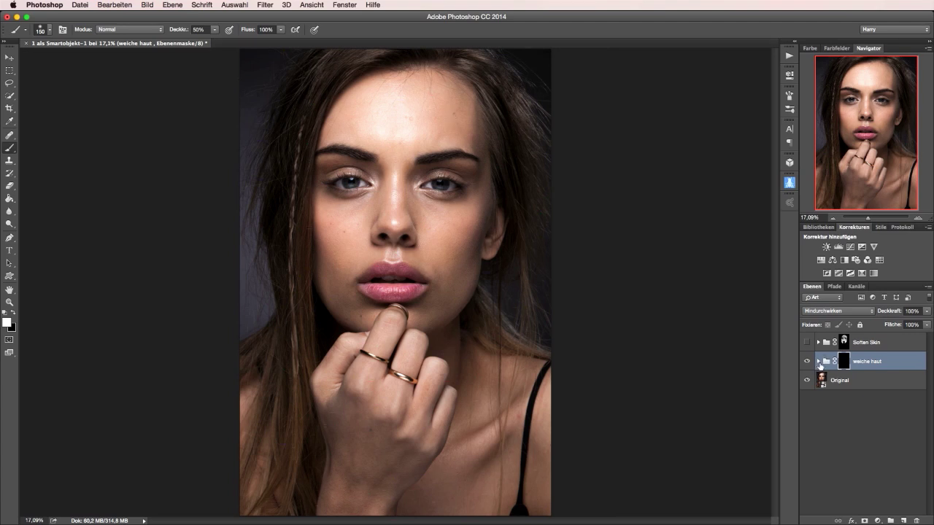
click(818, 361)
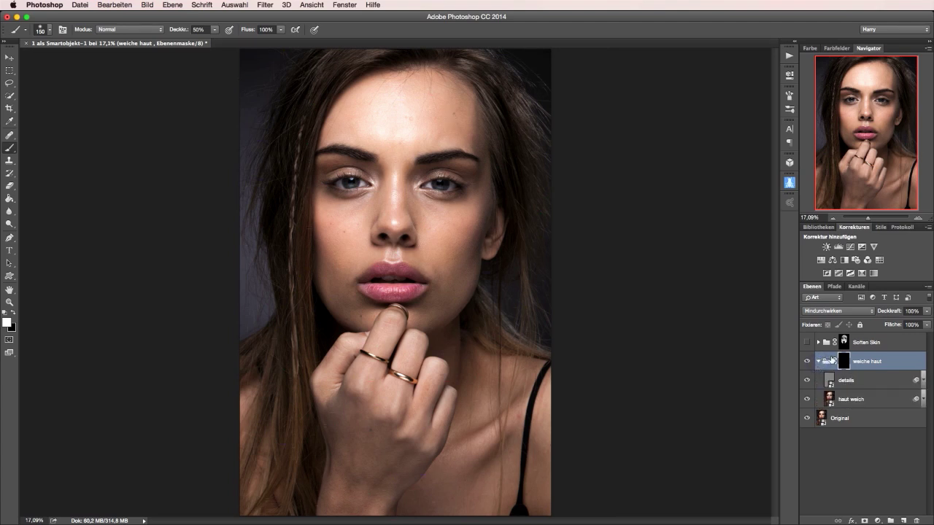
click(819, 361)
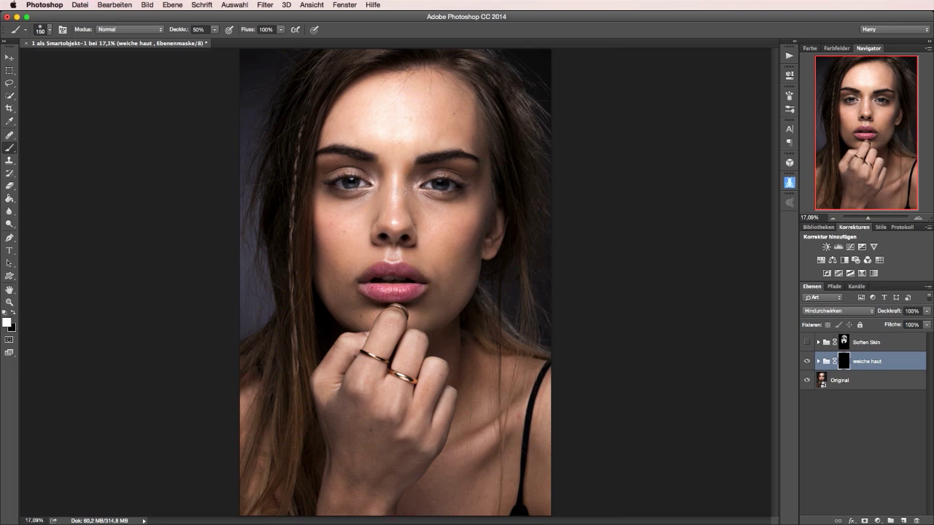
Paint white onto the mask over forehead and cheek with a ~204 px brush, then shrink it to 125 px.
ctrl+alt+click(398, 194)
drag(399, 195, 428, 175)
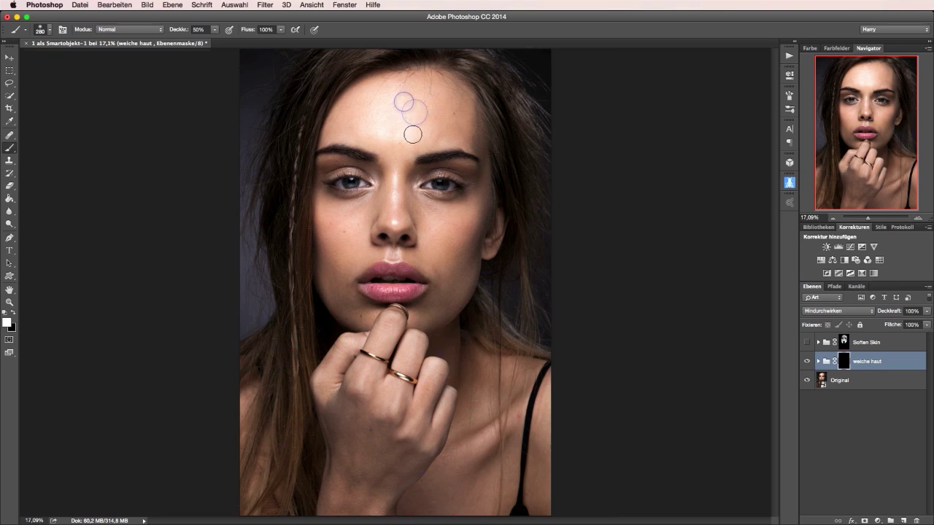
mouse_move(460, 117)
mouse_down()
mouse_move(431, 90)
mouse_move(387, 104)
mouse_move(368, 138)
mouse_move(338, 128)
mouse_move(397, 141)
mouse_move(405, 222)
mouse_move(411, 181)
mouse_move(460, 211)
mouse_move(428, 241)
mouse_move(364, 252)
mouse_move(404, 208)
mouse_move(361, 242)
mouse_move(336, 207)
mouse_move(323, 240)
mouse_move(344, 302)
mouse_move(424, 313)
mouse_up()
mouse_move(457, 251)
mouse_down()
mouse_move(491, 229)
mouse_move(485, 158)
mouse_move(463, 126)
mouse_move(398, 100)
mouse_move(401, 193)
mouse_up()
key(bracketleft)
key(bracketleft)
key(bracketleft)
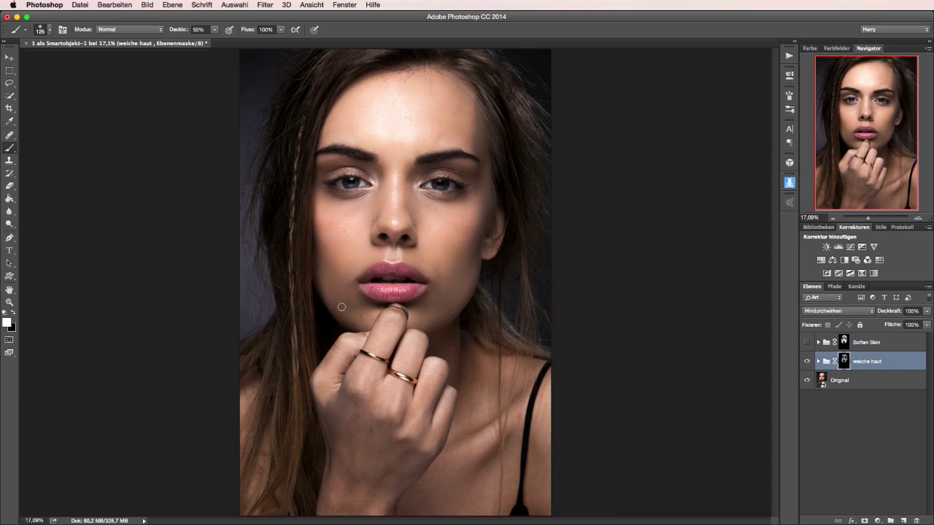
key(super+1)
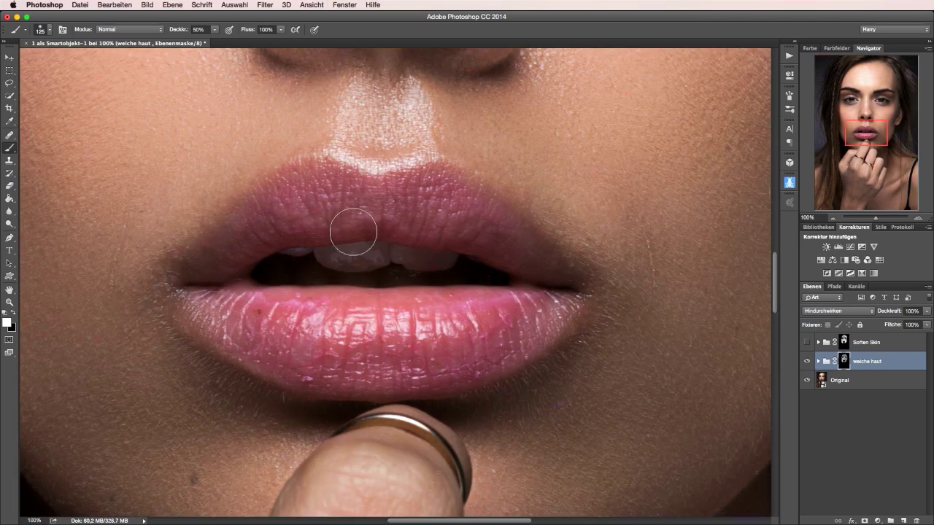
Pan to the nose and cheek at 100% and toggle weiche haut to compare before and after.
mouse_move(463, 117)
mouse_down()
mouse_move(456, 149)
mouse_move(263, 358)
mouse_move(265, 282)
mouse_up()
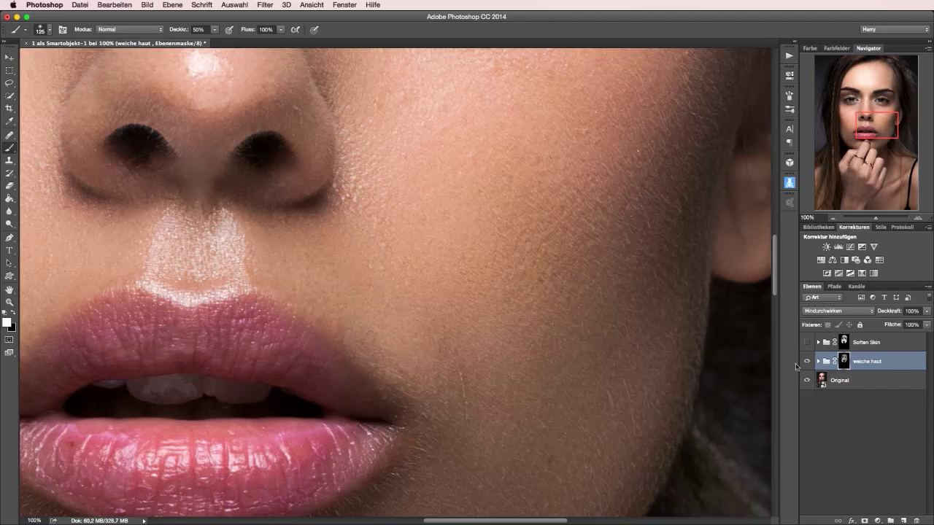
click(807, 362)
click(807, 362)
click(805, 363)
click(805, 362)
click(805, 362)
click(804, 362)
click(806, 362)
click(805, 362)
click(807, 362)
click(807, 361)
Shift the view toward the eye and toggle weiche haut again to compare.
drag(875, 112, 875, 97)
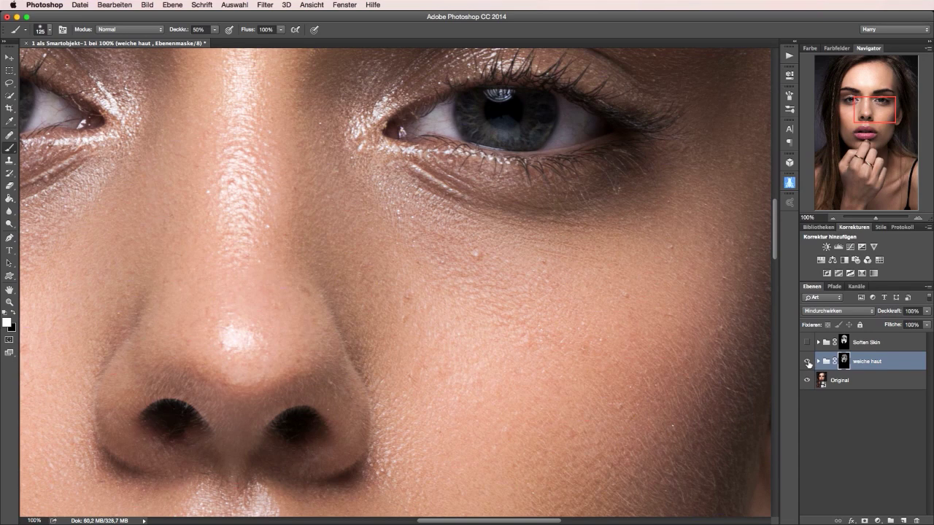
click(807, 362)
click(807, 362)
click(807, 361)
click(807, 361)
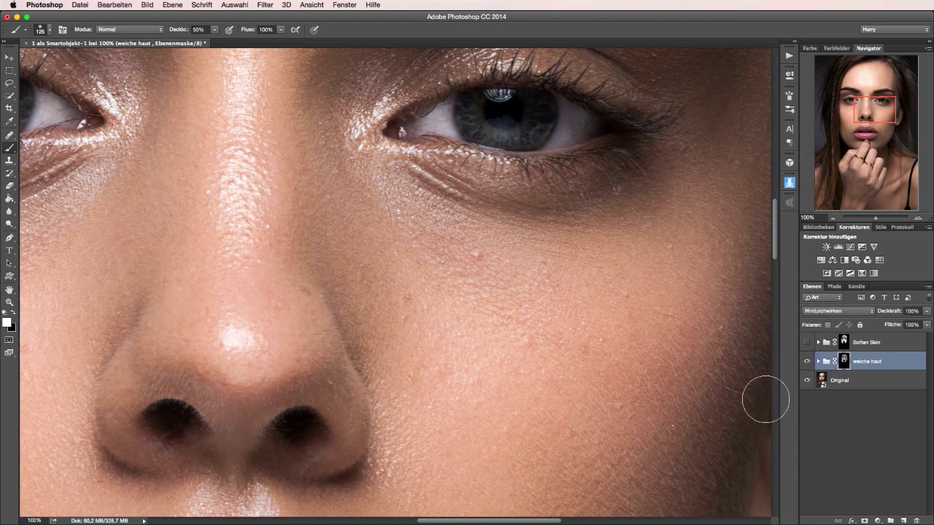